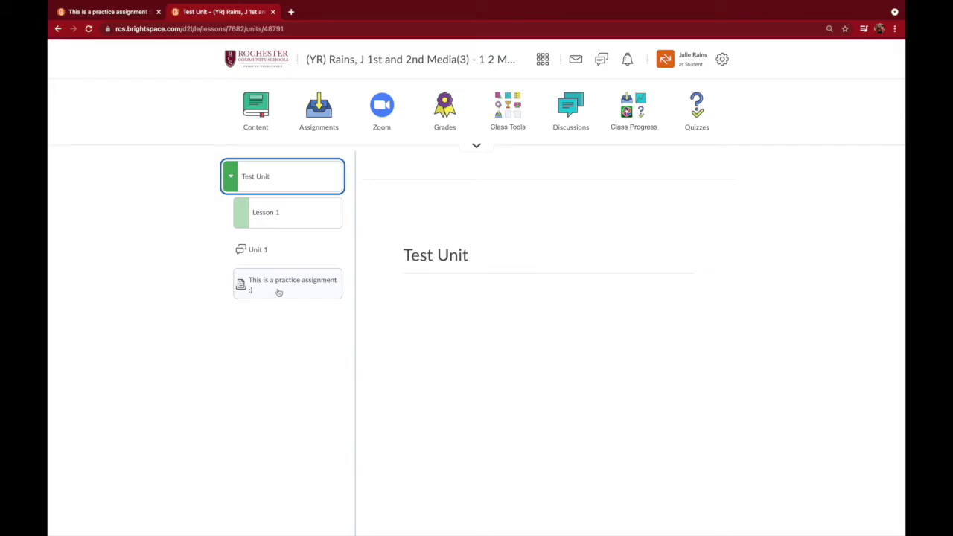
Open 'This is a practice assignment :)' from the Test Unit list
left_click(278, 290)
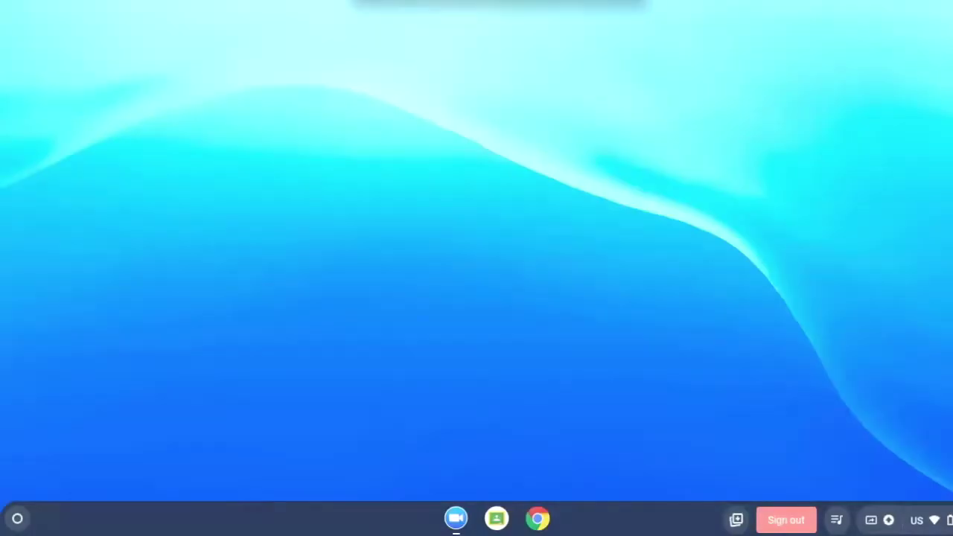
Open the ChromeOS launcher showing suggested apps such as Camera and Files
left_click(18, 521)
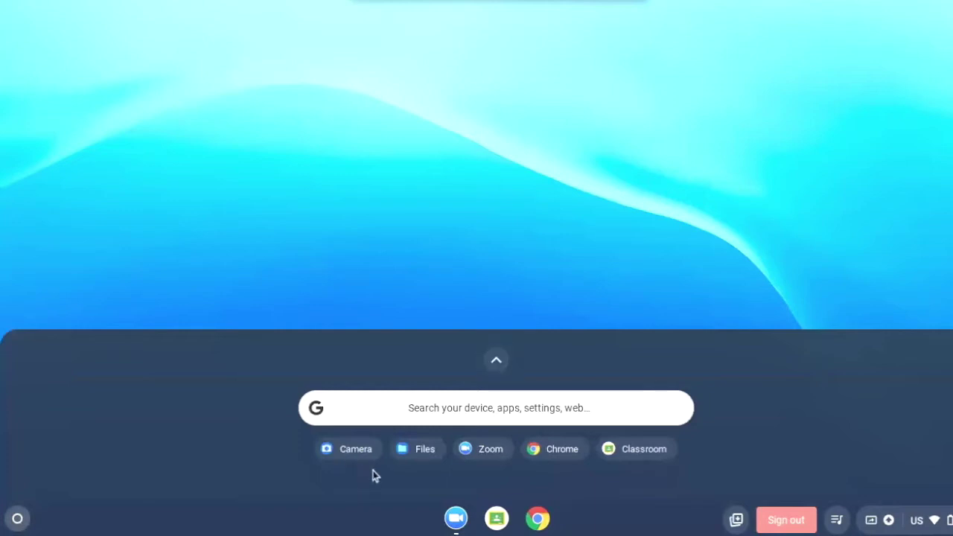
Expand the launcher to the full app list to reach Camera
left_click(497, 362)
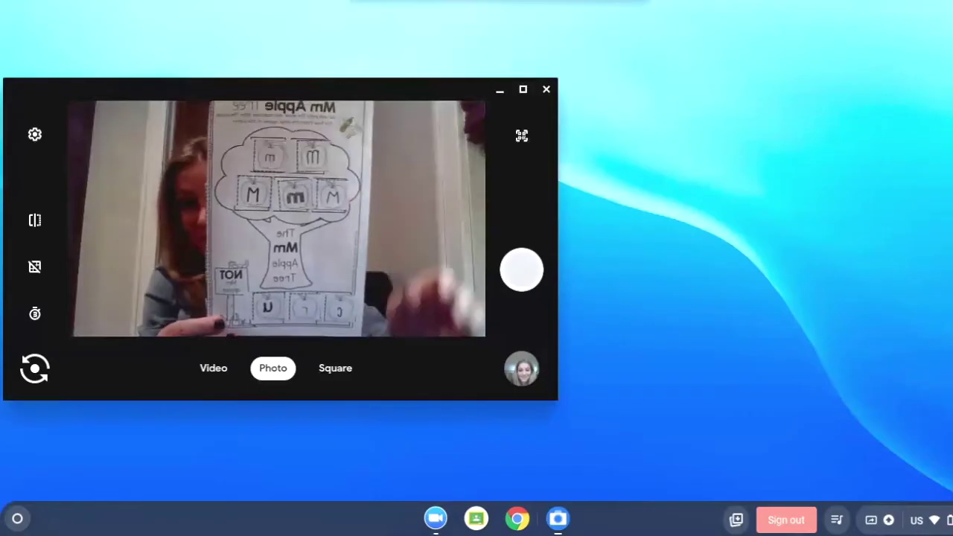
Photograph the worksheet and bring up IMG_20210908_203025.jpg's More options menu in Gallery
left_click(525, 271)
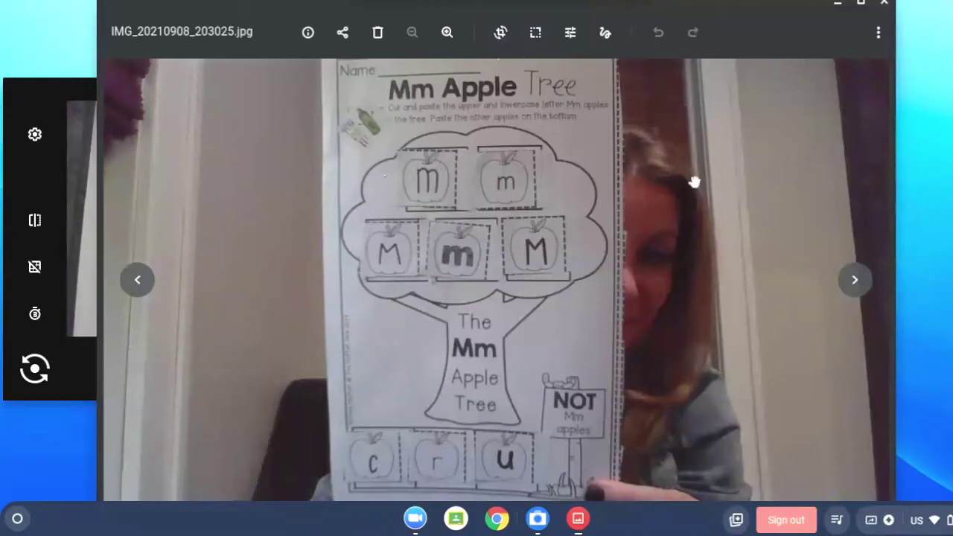
left_click(878, 33)
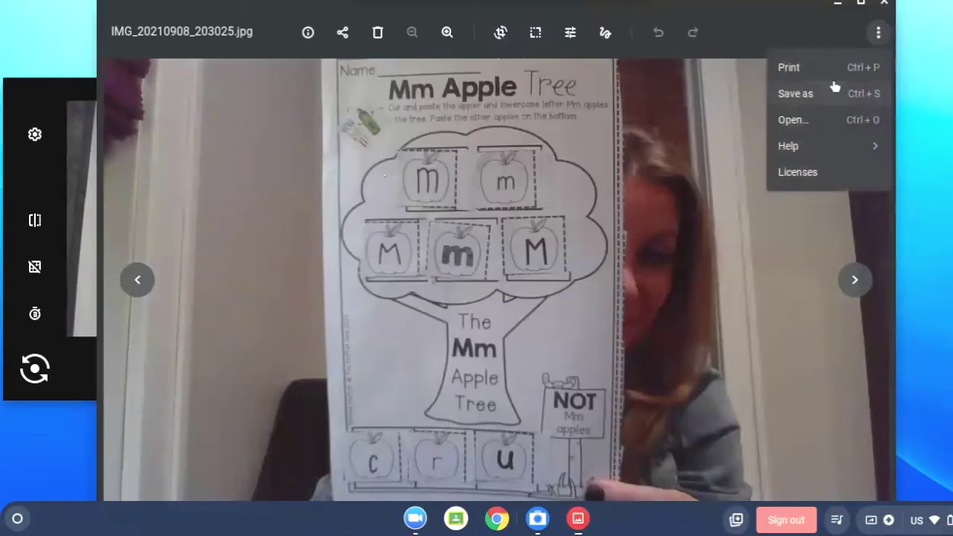
Save a copy of the photo to My Drive, renaming it from 'user' to 'Brightspace'
left_click(795, 94)
type("user")
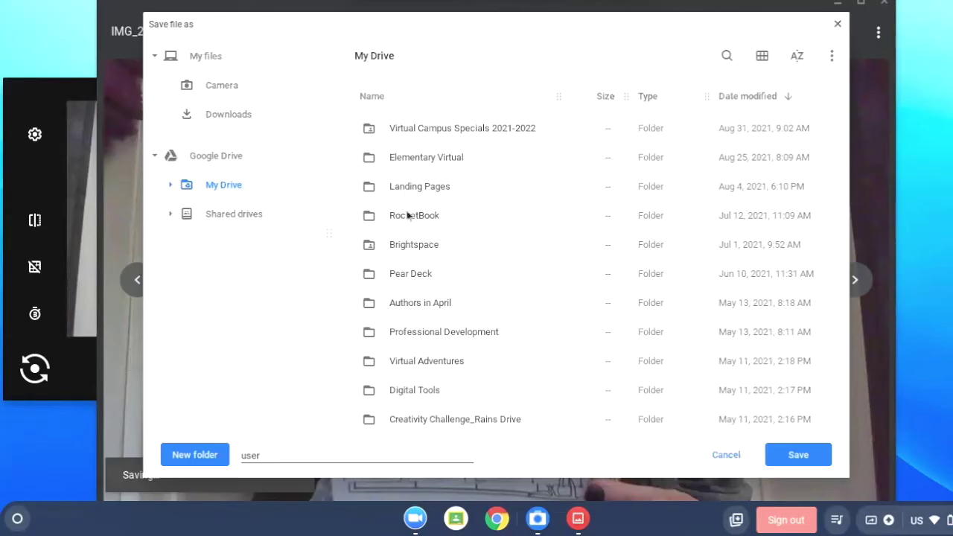
left_click(269, 454)
key("ctrl+a")
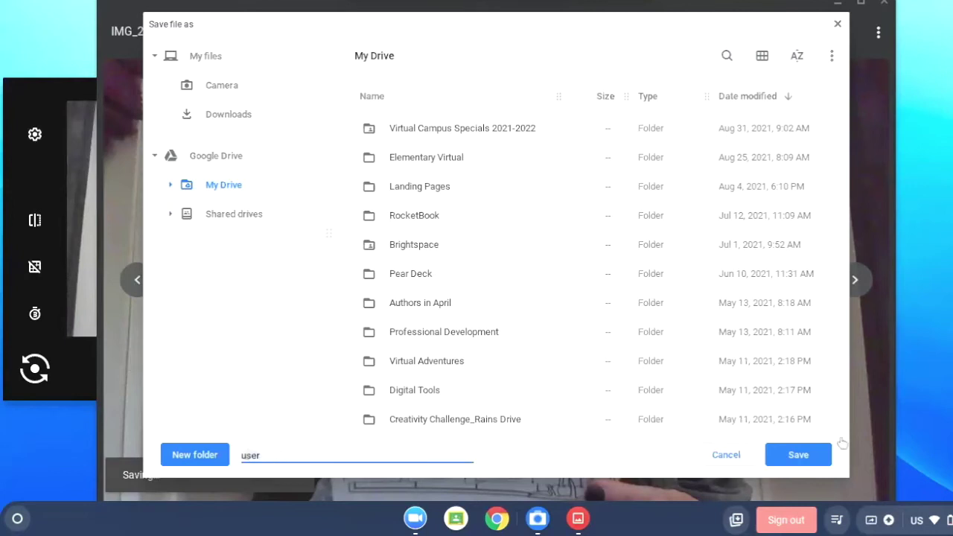
type("Birght")
key("BackSpace")
key("BackSpace")
key("BackSpace")
key("BackSpace")
type("right")
type("spac")
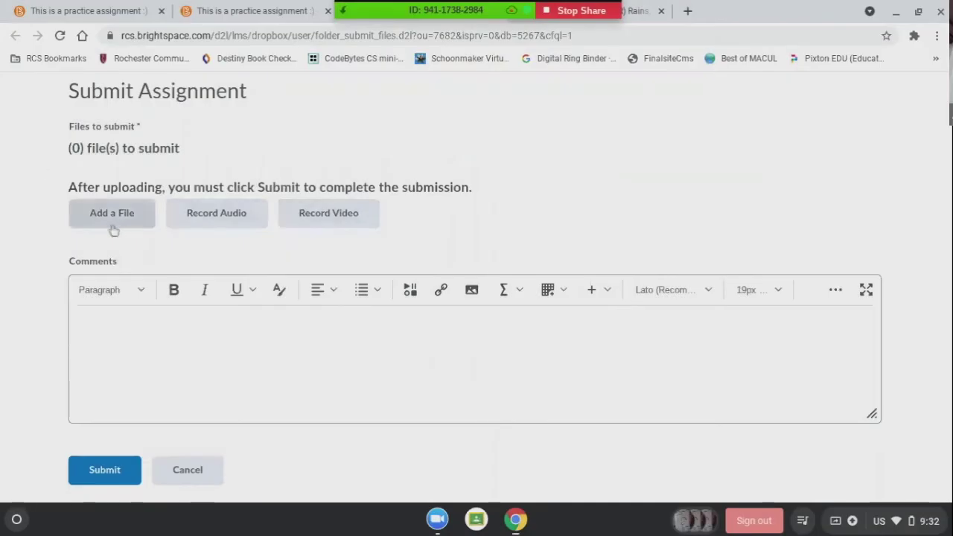
Open the Add a File window on the practice assignment's submission page
left_click(115, 214)
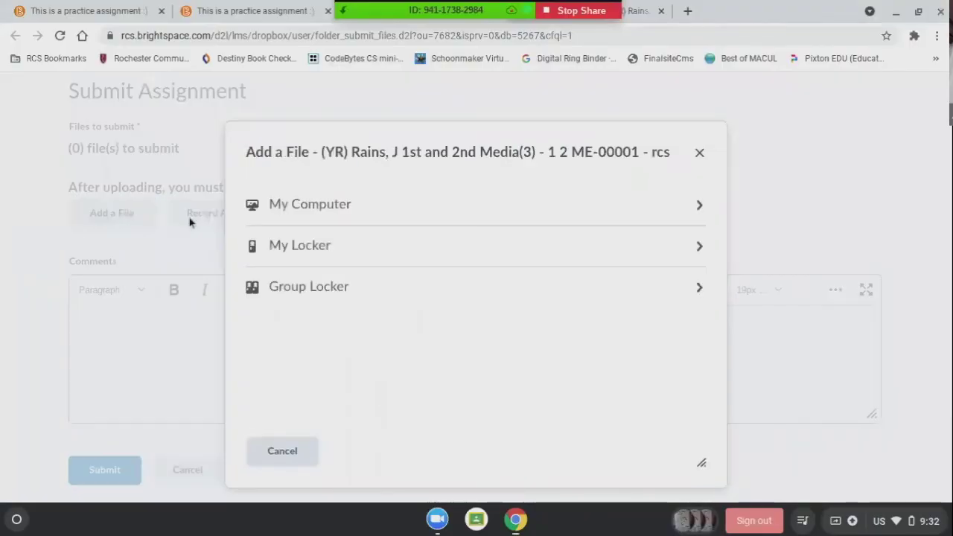
Upload Brightspace.jpg from My Drive through My Computer into the Add a File window
left_click(420, 213)
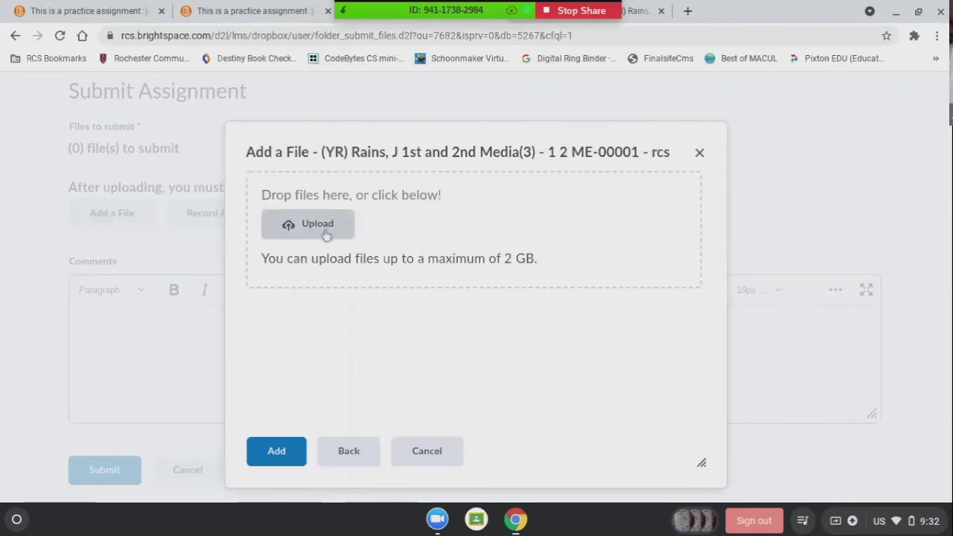
left_click(326, 232)
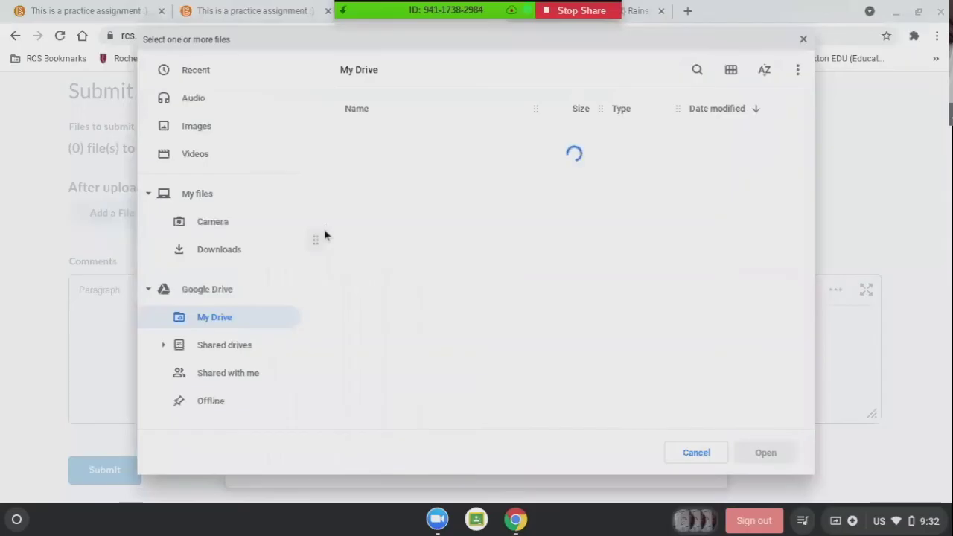
left_click(217, 223)
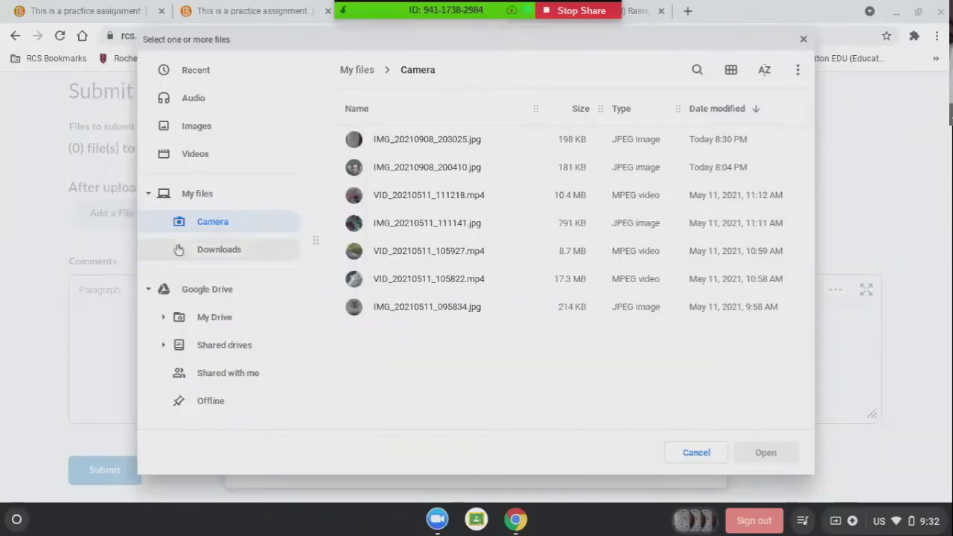
left_click(215, 320)
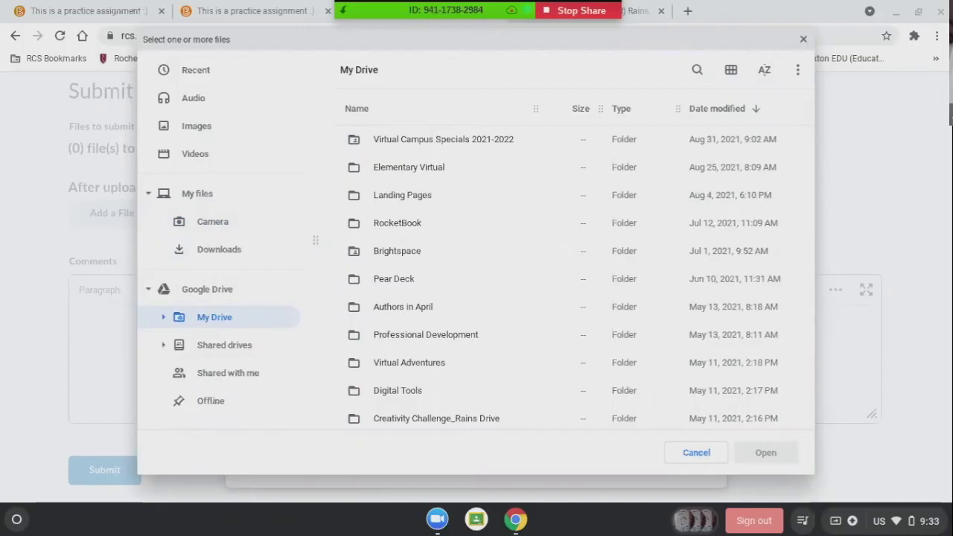
scroll(342, 238, "down", 2)
scroll(357, 246, "down", 3)
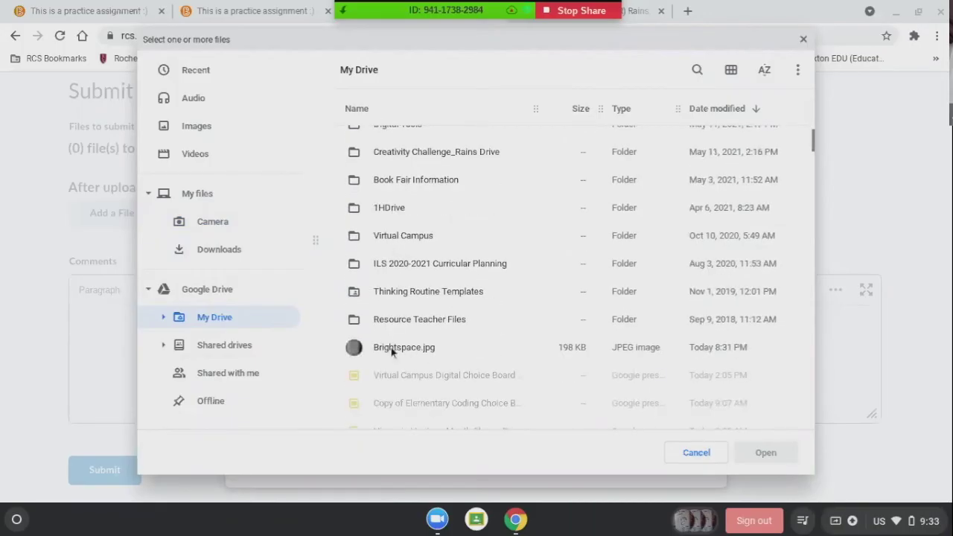
left_click(392, 353)
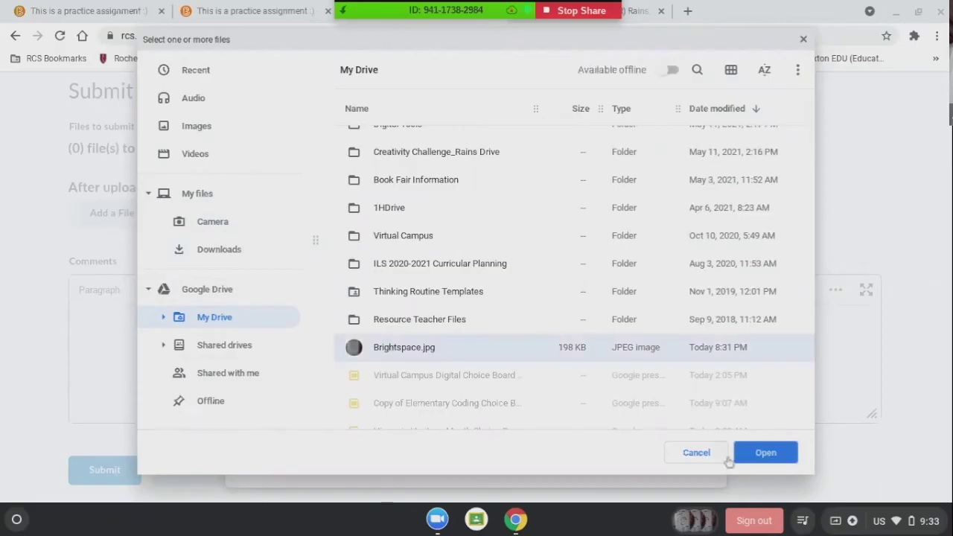
left_click(772, 460)
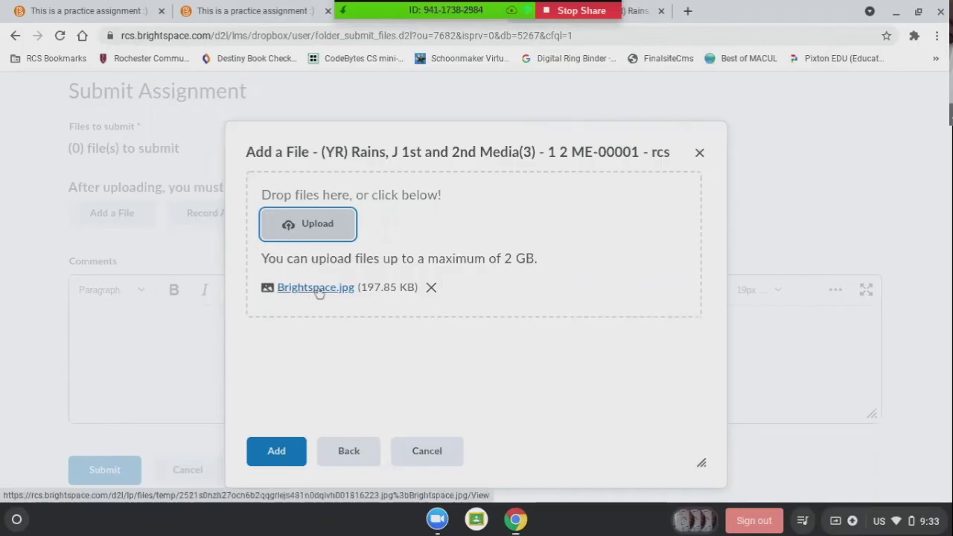
Attach the uploaded Brightspace.jpg and submit it to the practice assignment
left_click(277, 451)
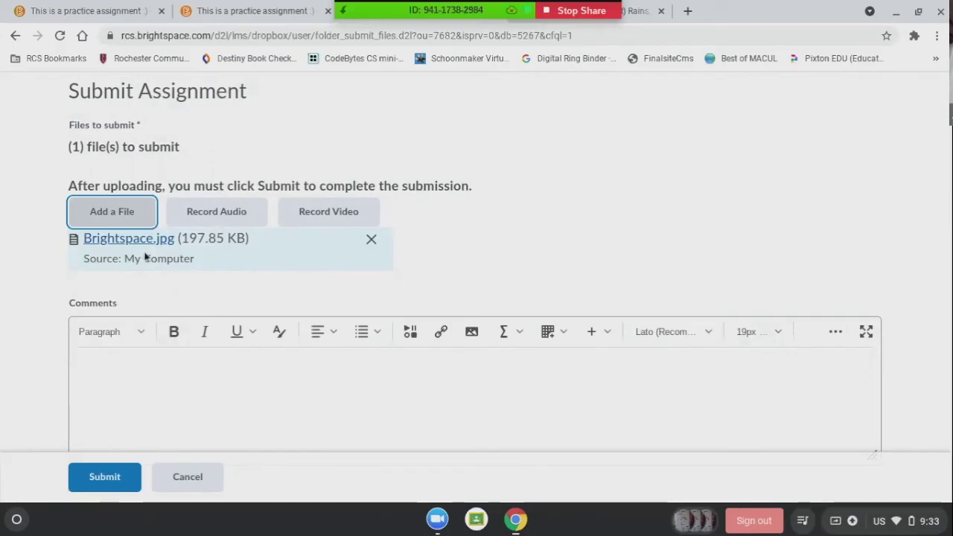
left_click(101, 483)
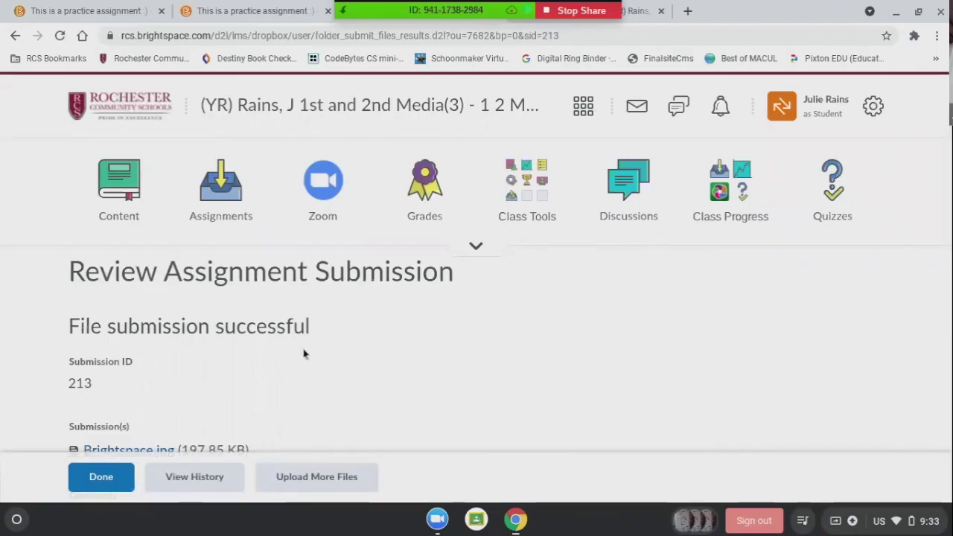
Return to the assignments list and open the practice assignment's '3 Submissions, 3 Files' history
left_click(107, 486)
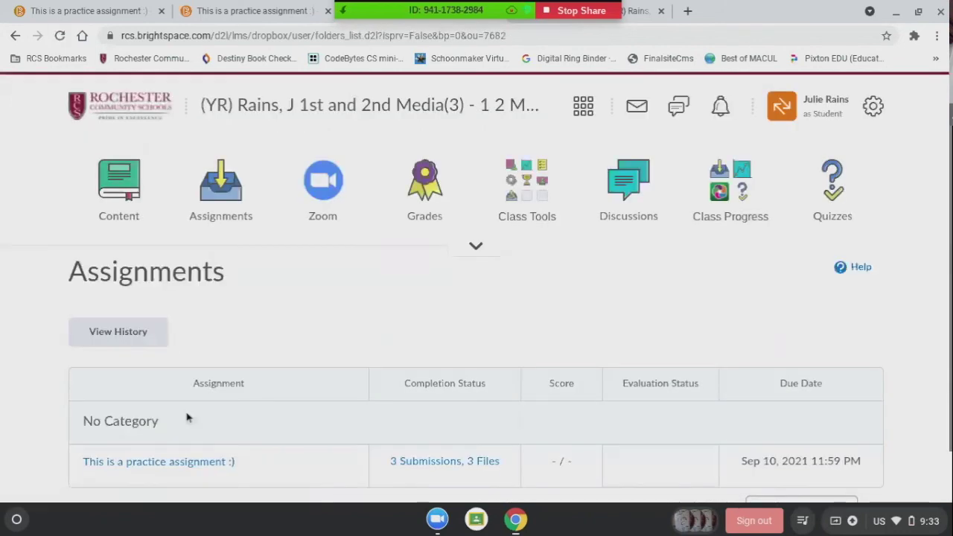
scroll(202, 414, "down", 1)
scroll(202, 414, "down", 1)
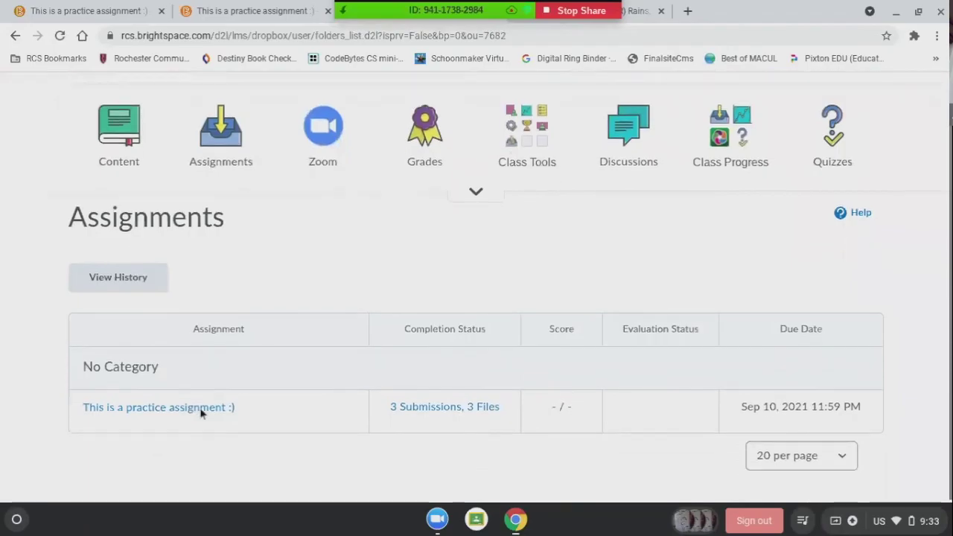
left_click(434, 411)
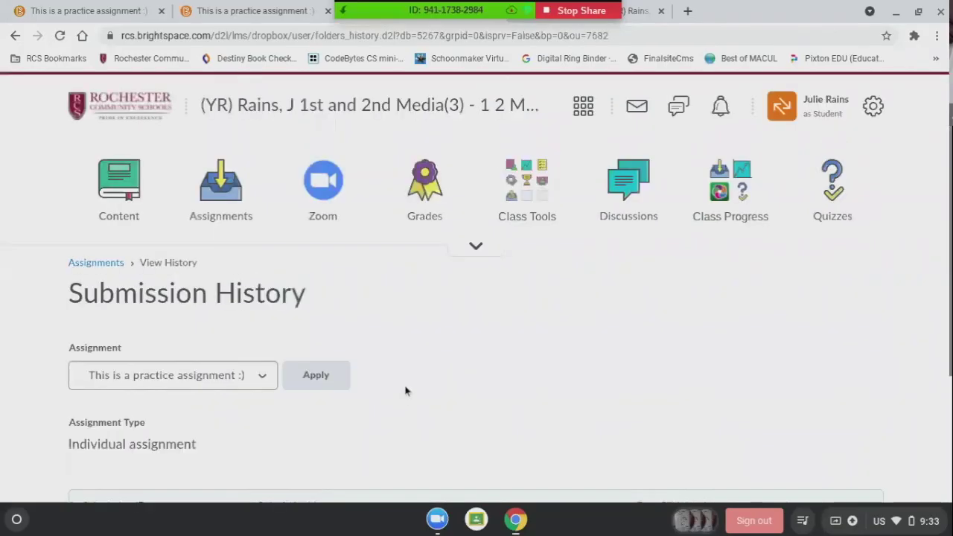
Download the Brightspace.jpg from submission 213 and dismiss the download notification
scroll(402, 385, "down", 1)
scroll(401, 383, "down", 1)
scroll(402, 384, "down", 1)
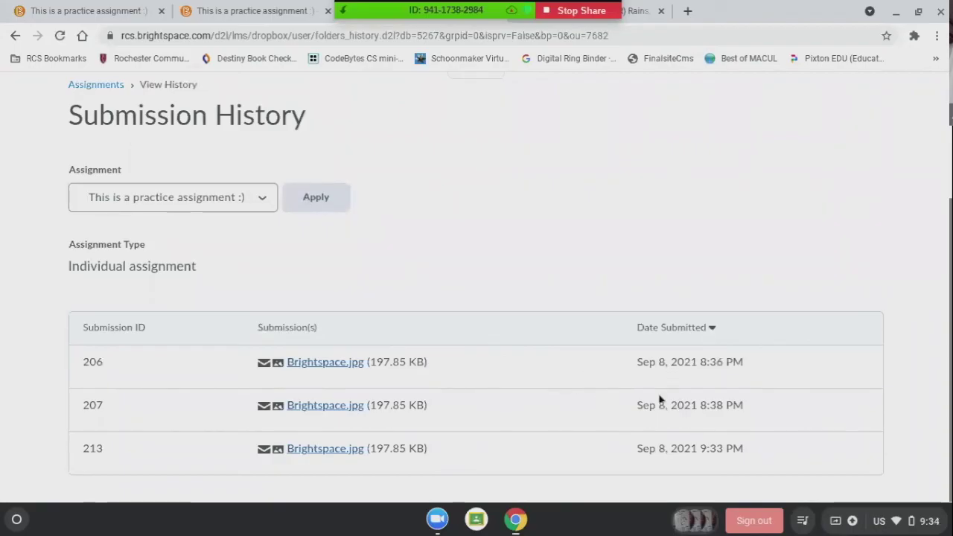
left_click(310, 450)
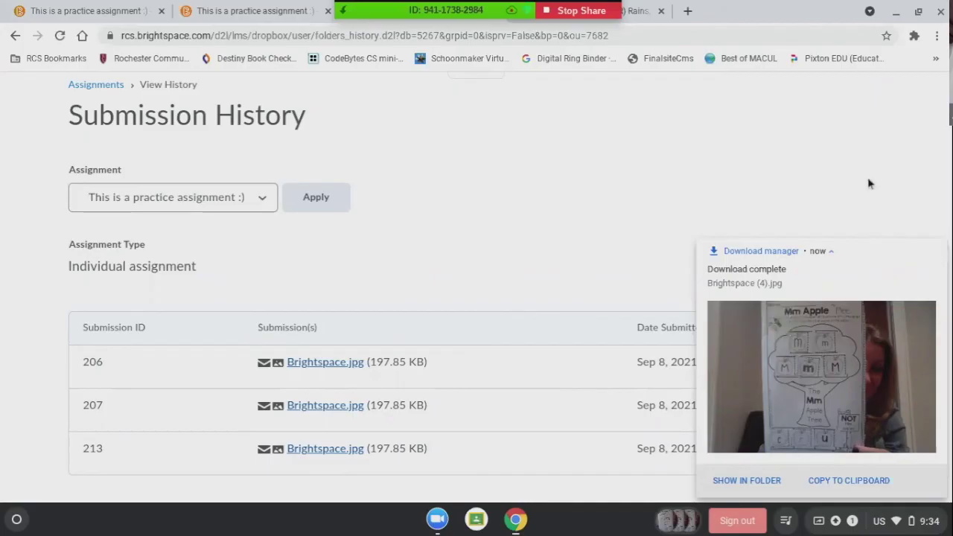
left_click(936, 248)
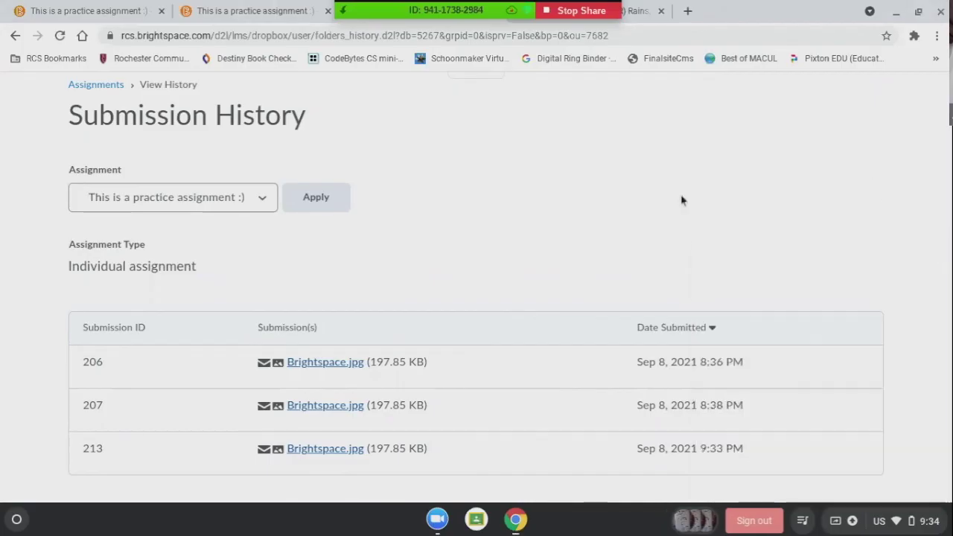